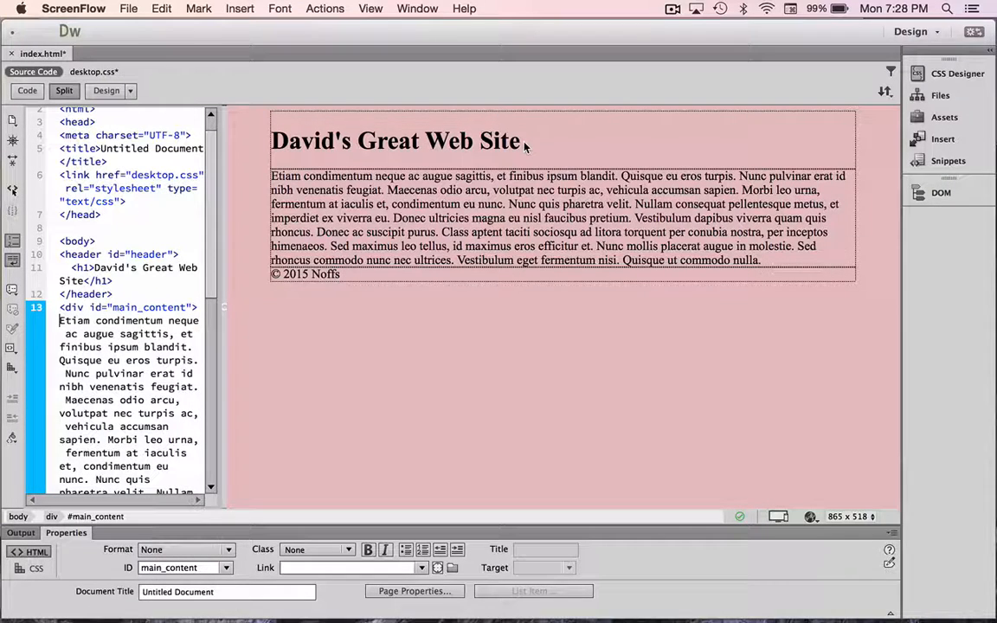
Create a CSS selector named #header h1 for the page's main heading.
click(524, 147)
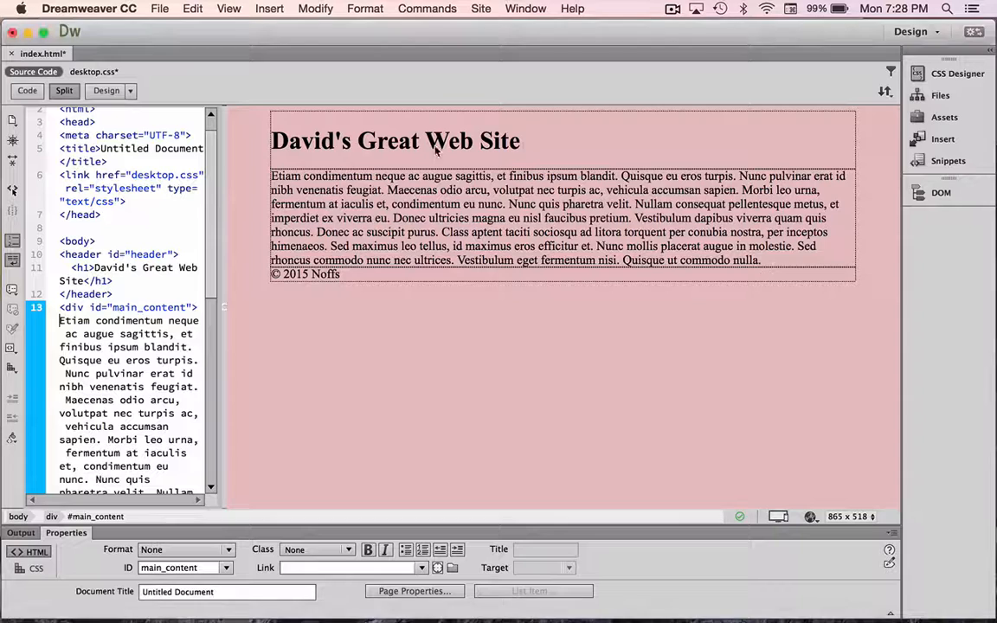
drag(463, 134, 273, 138)
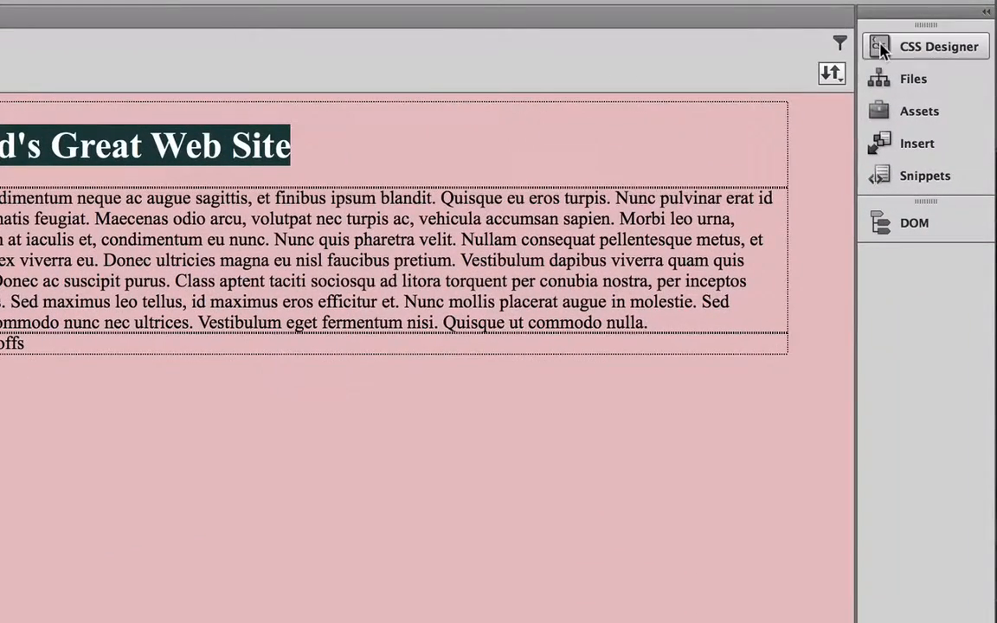
click(919, 76)
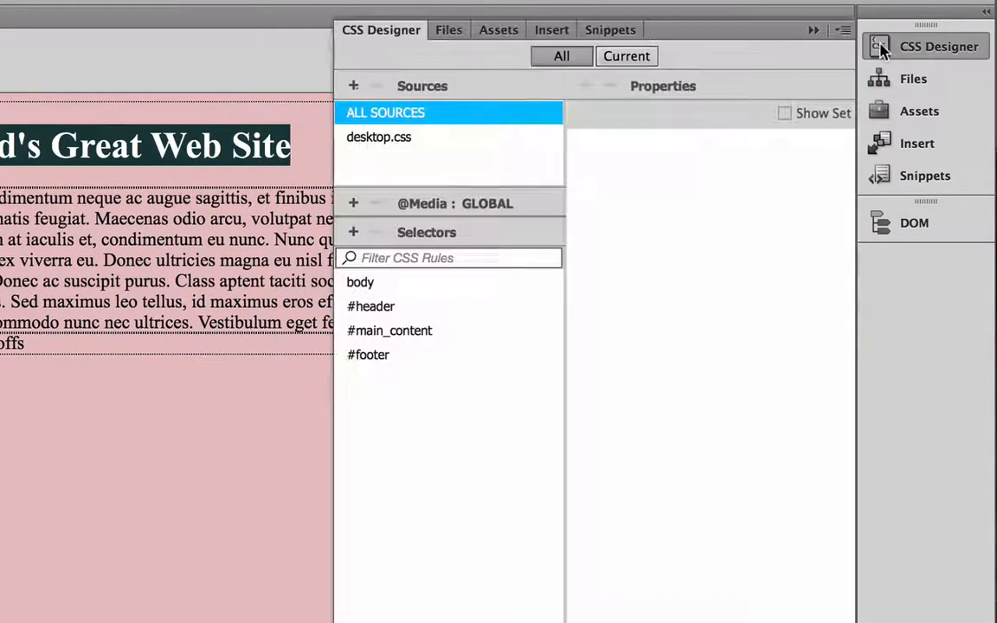
click(354, 233)
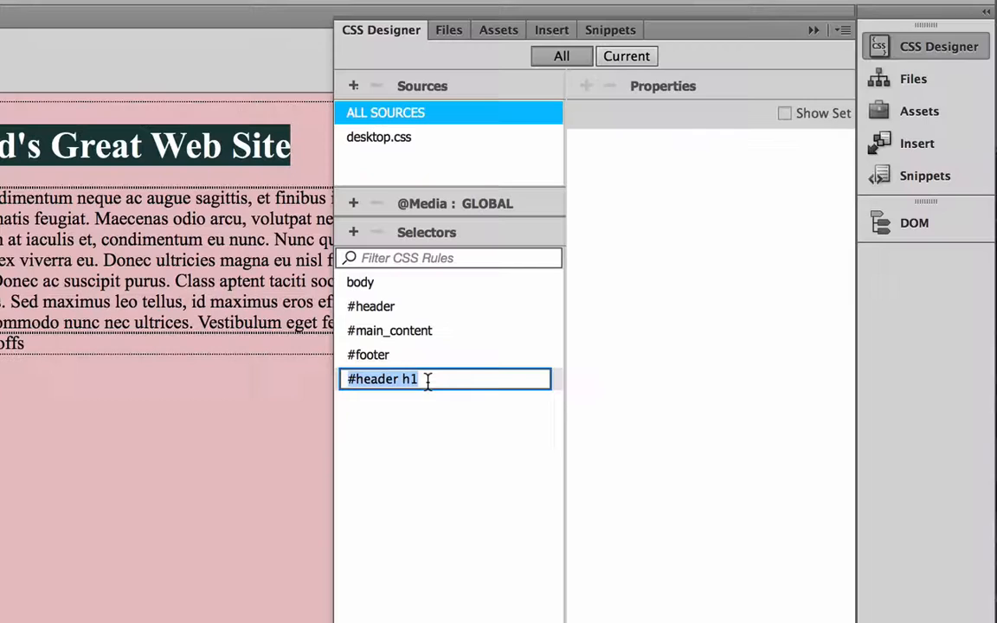
key(Return)
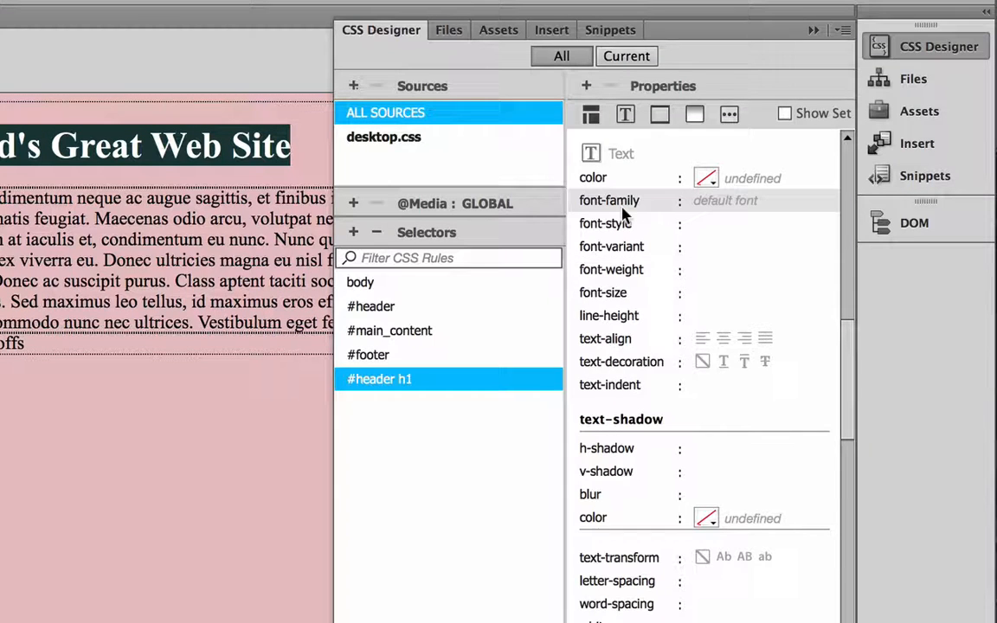
Set the text color of the #header h1 rule to the dark red #BE272A.
click(590, 116)
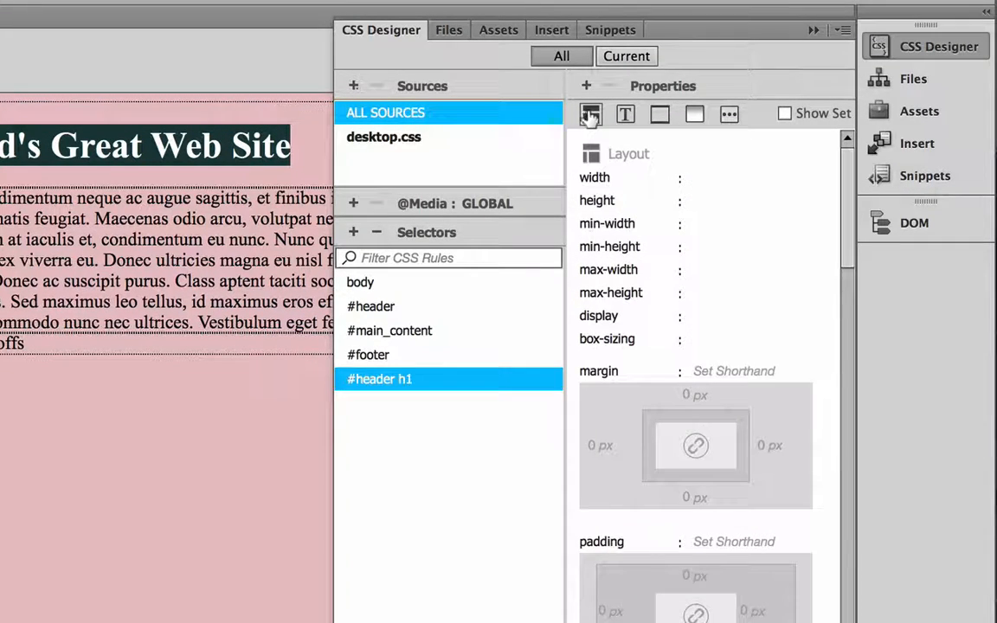
click(624, 117)
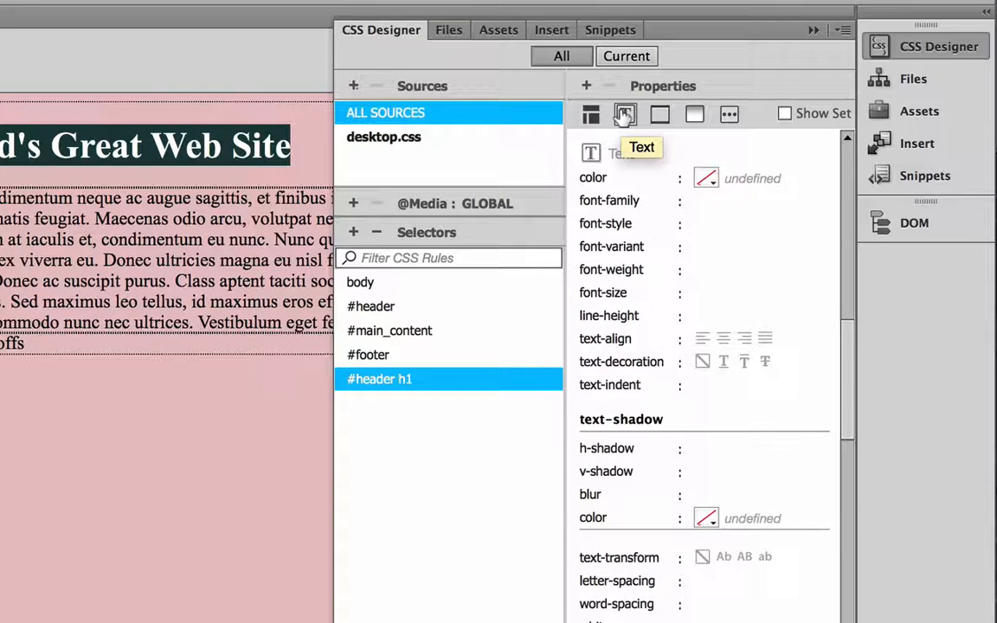
click(707, 179)
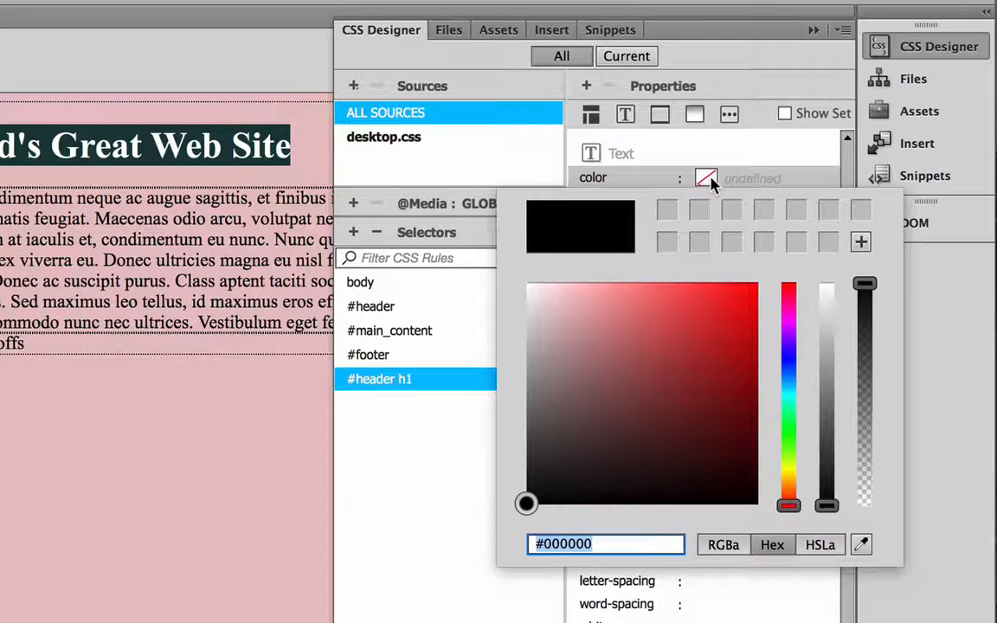
click(686, 300)
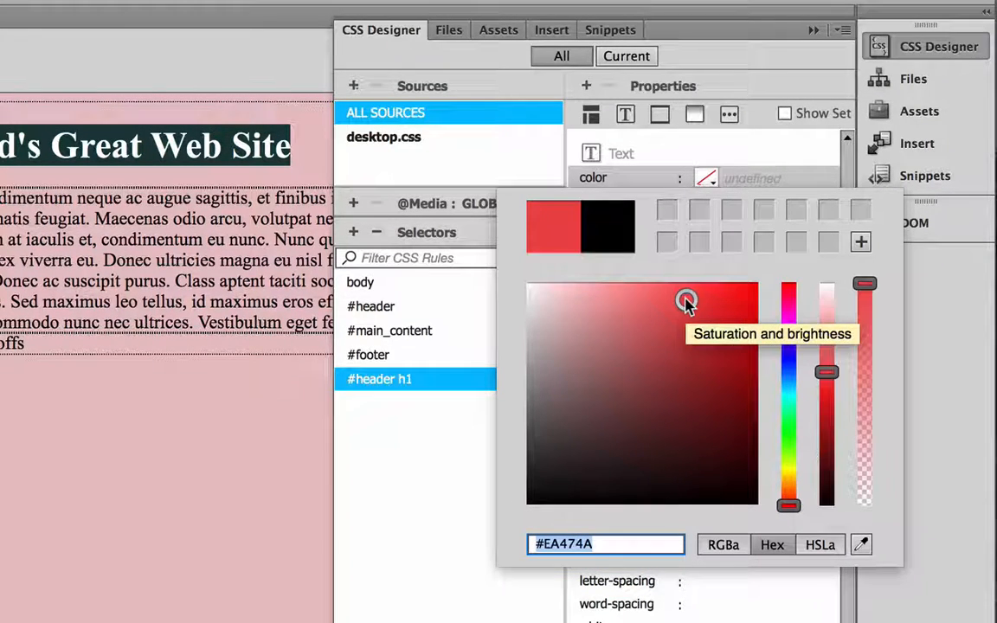
drag(686, 299, 708, 340)
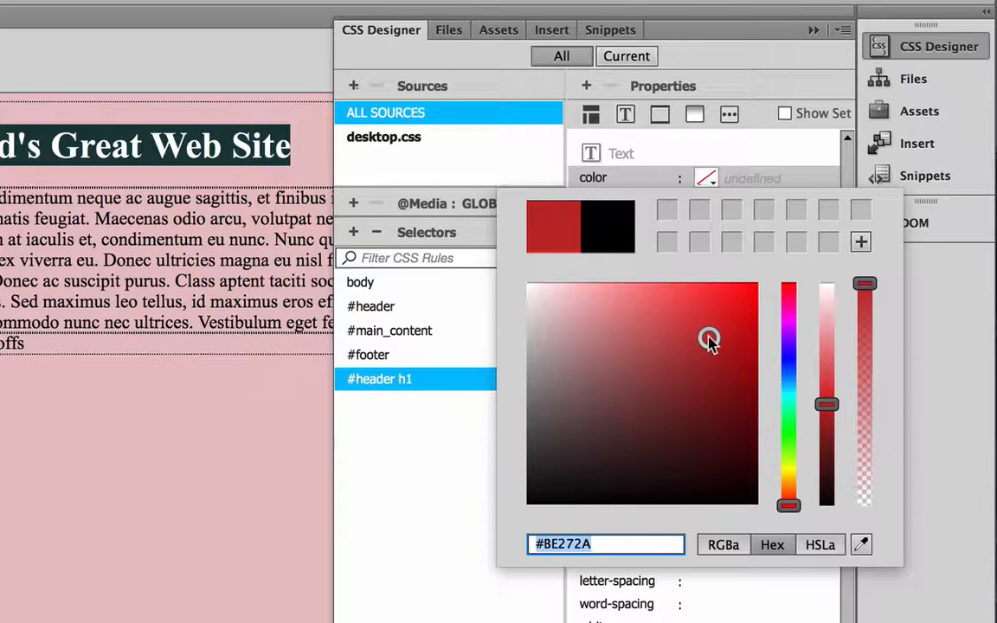
key(Return)
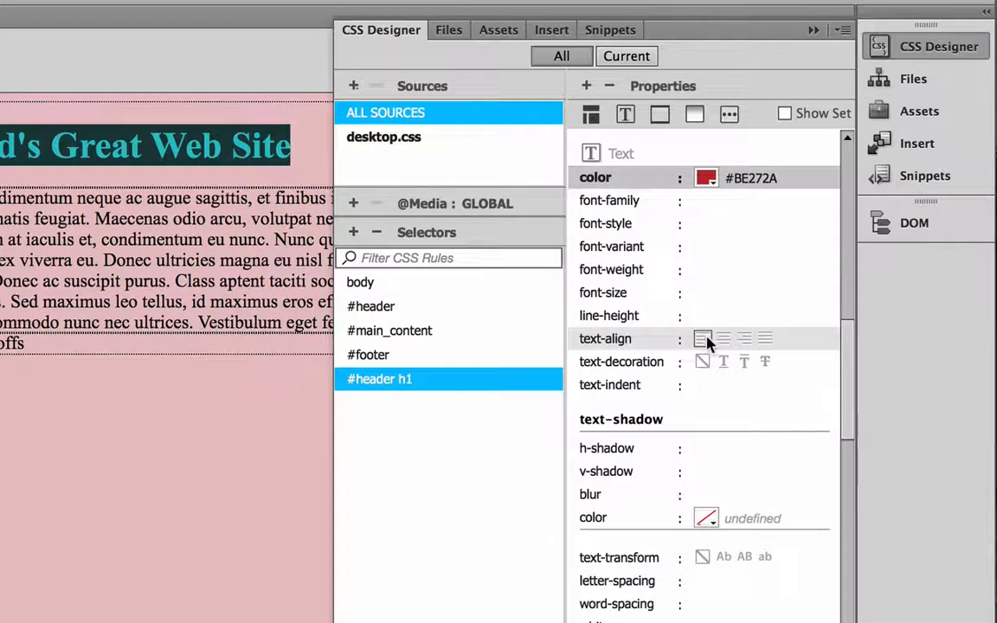
Set the #header h1 font-family to Cambria, Hoefler Text, Liberation Serif, Times, Times New Roman, serif, and deselect the heading.
click(702, 200)
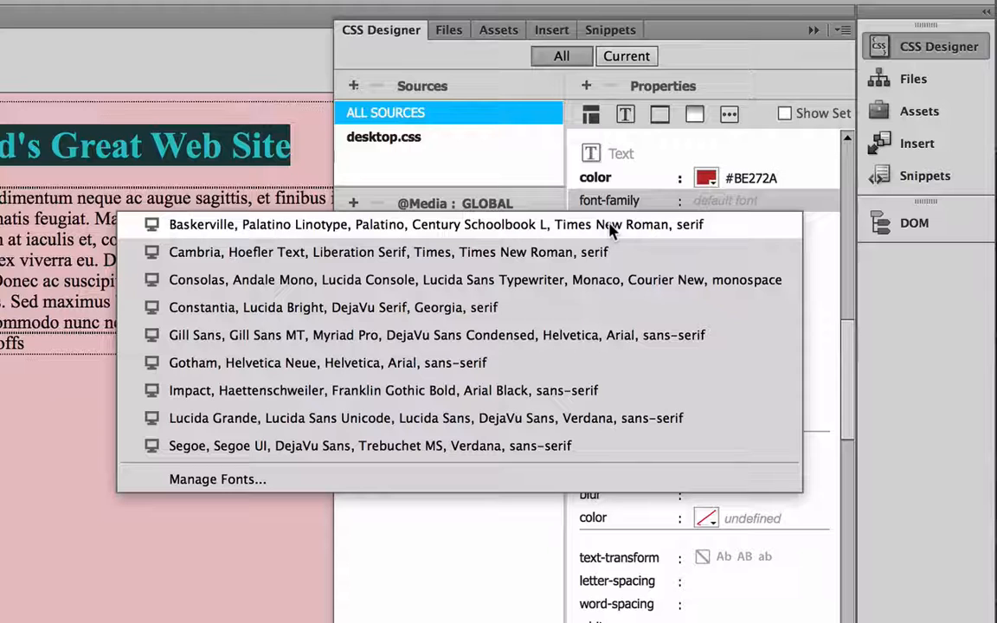
click(340, 259)
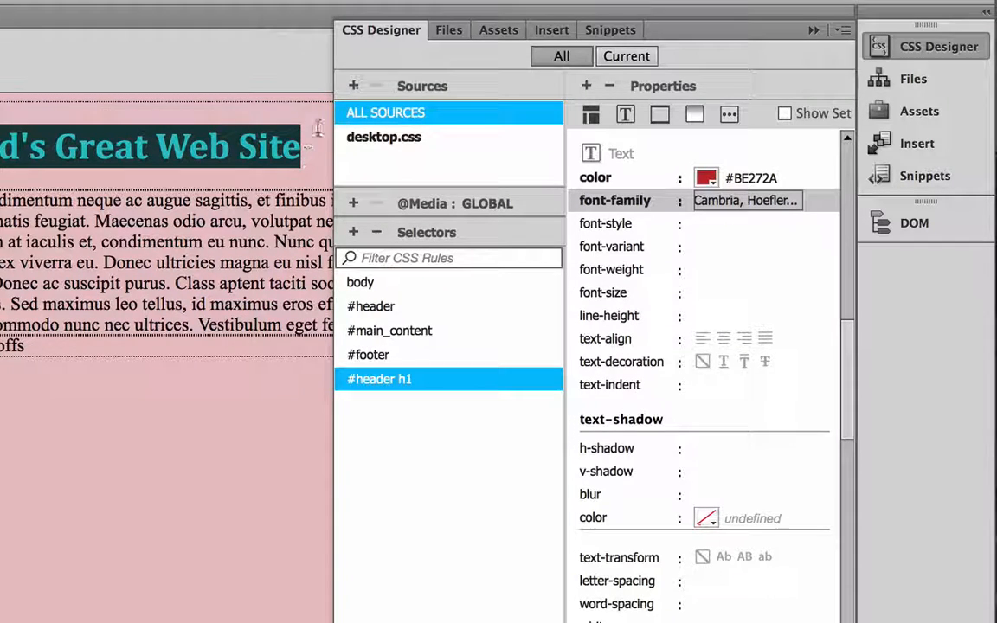
click(387, 32)
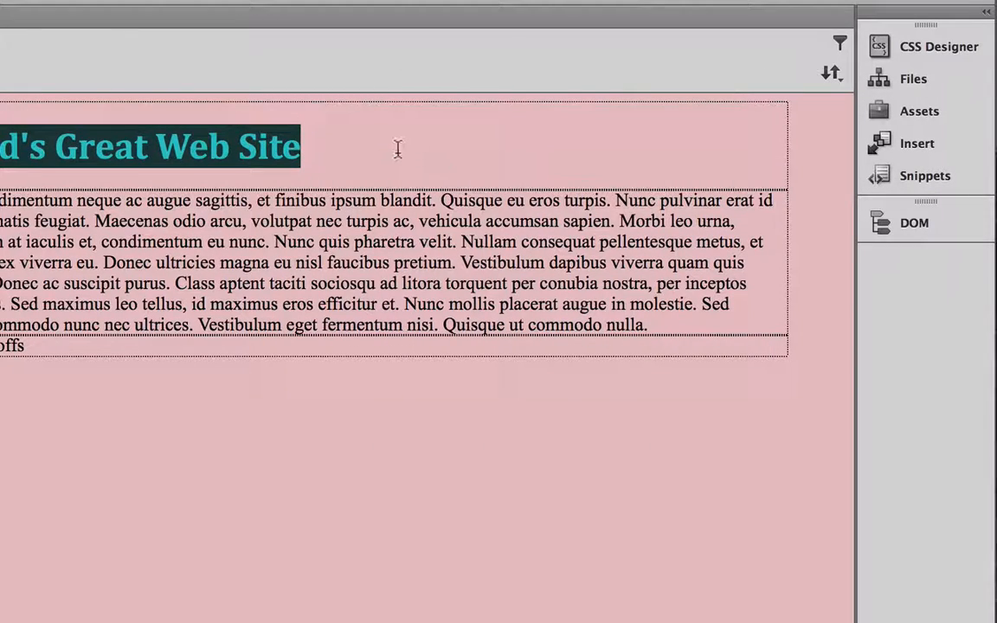
click(358, 133)
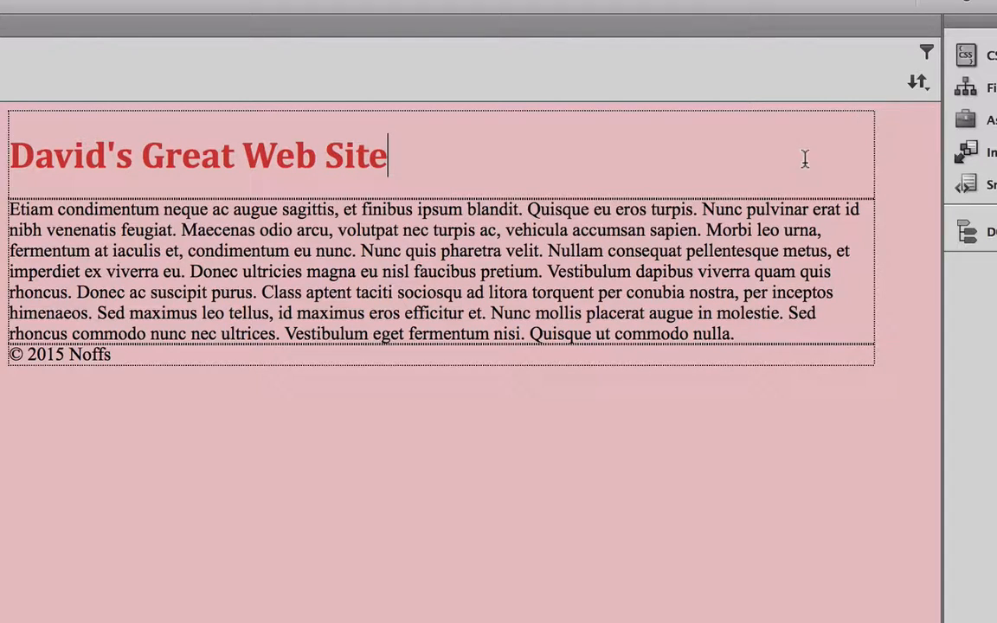
click(814, 305)
Set the top margin of the #main_content rule to 20 px and check the spacing on the page.
click(966, 56)
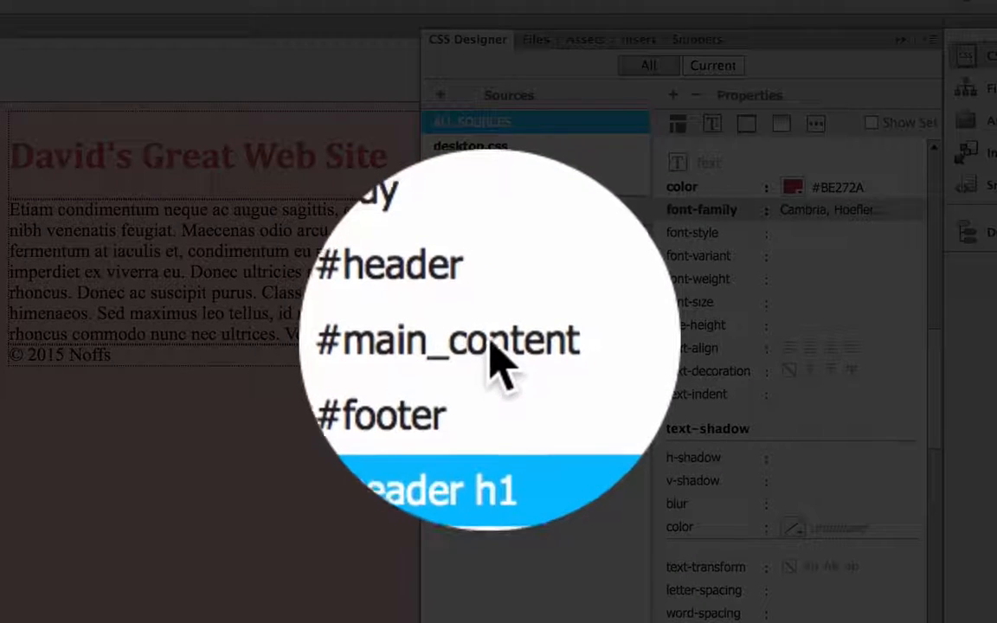
click(490, 342)
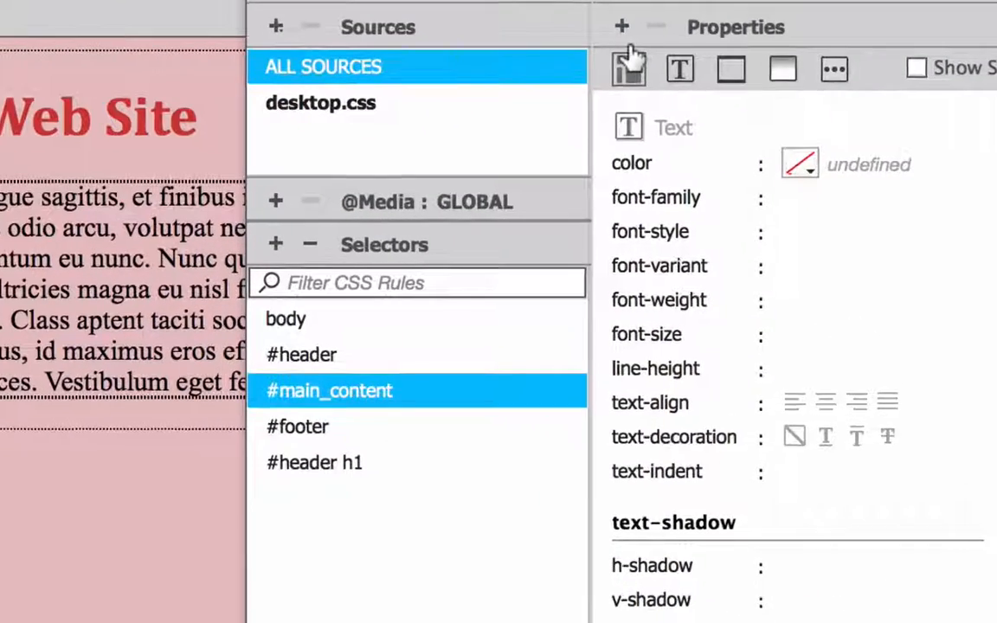
click(671, 105)
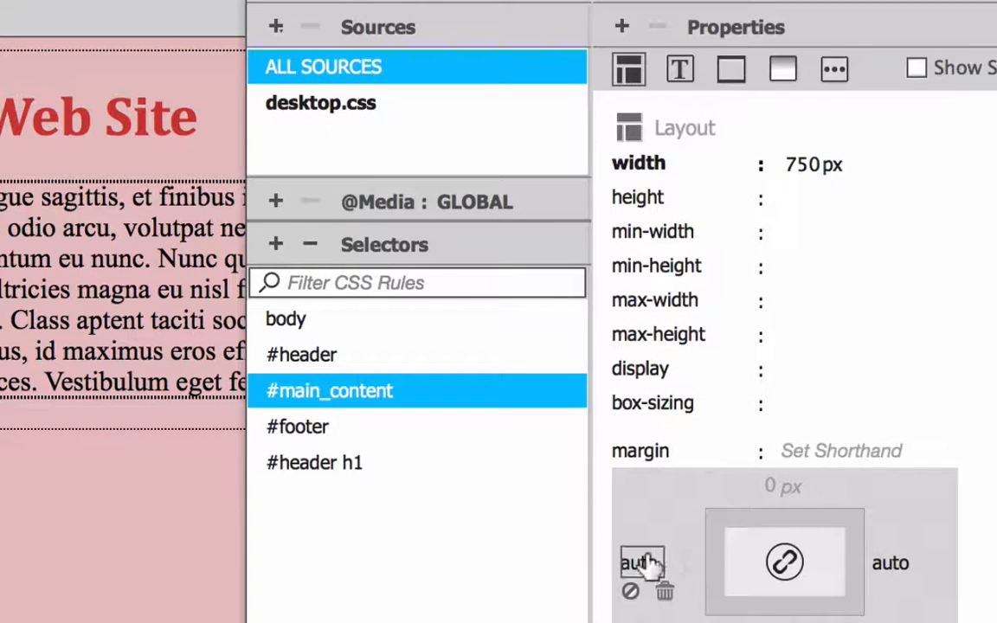
click(789, 484)
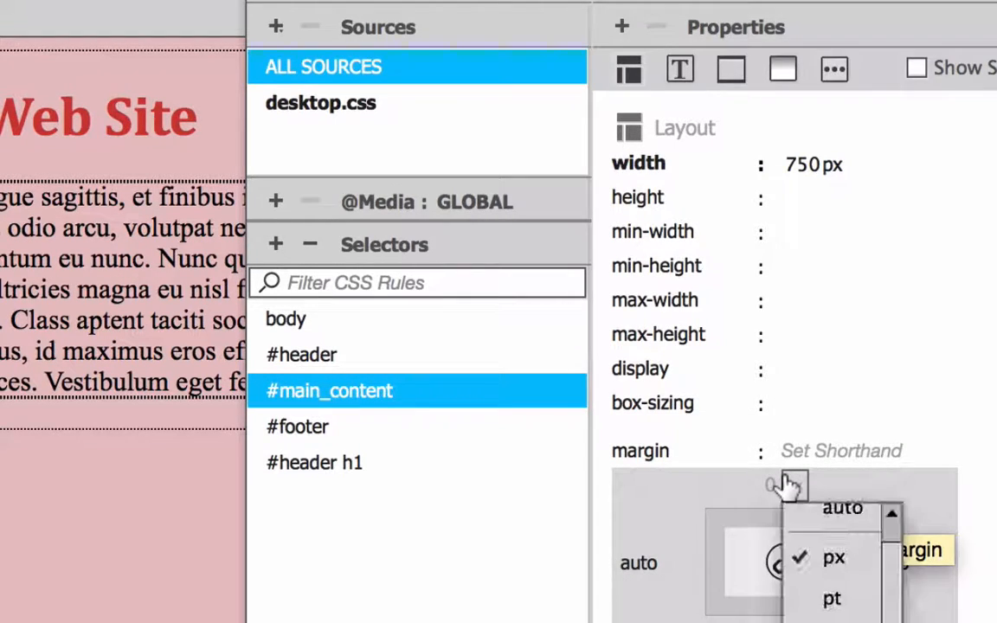
click(813, 547)
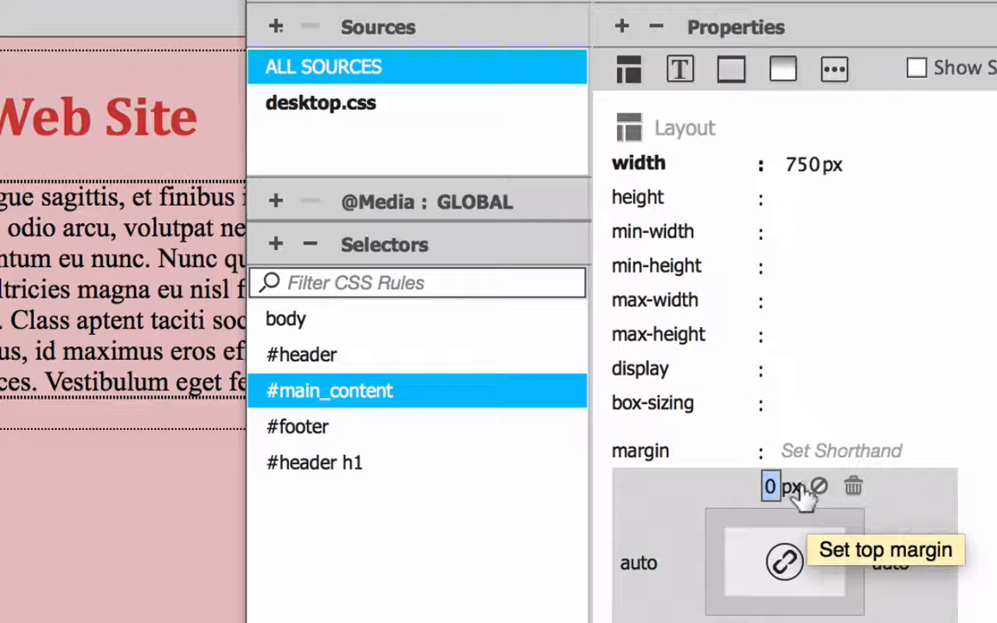
text(20)
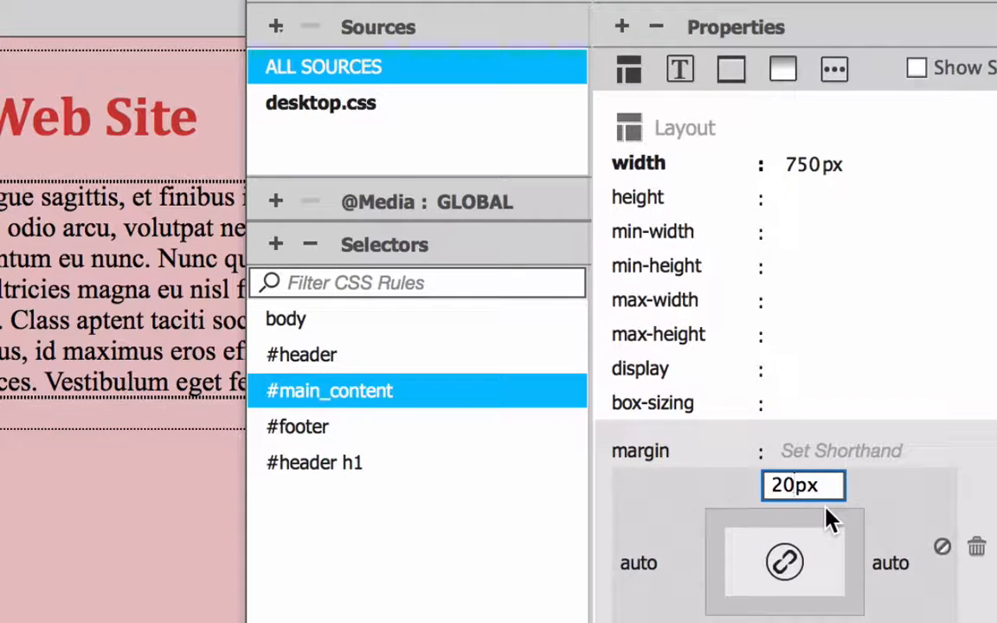
key(Return)
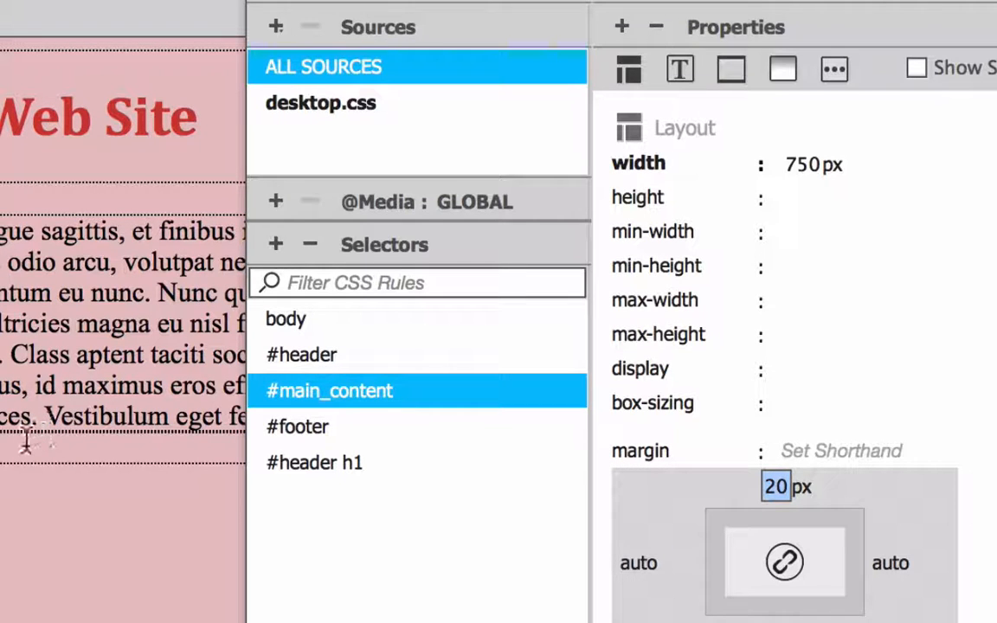
key(F4)
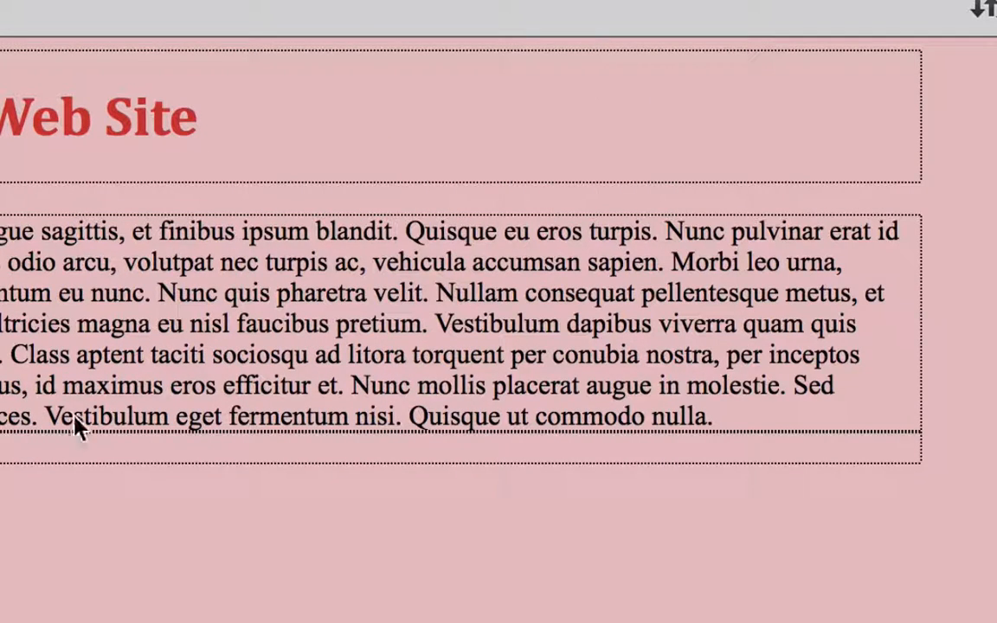
key(F4)
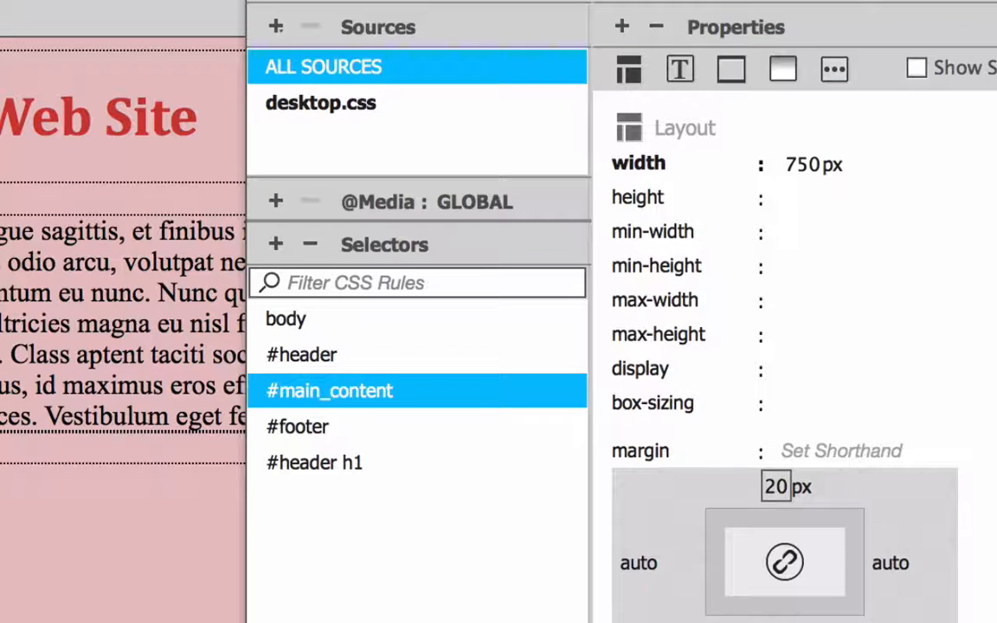
Set the top margin of the #footer rule to 20 px and view the unobstructed page.
click(297, 433)
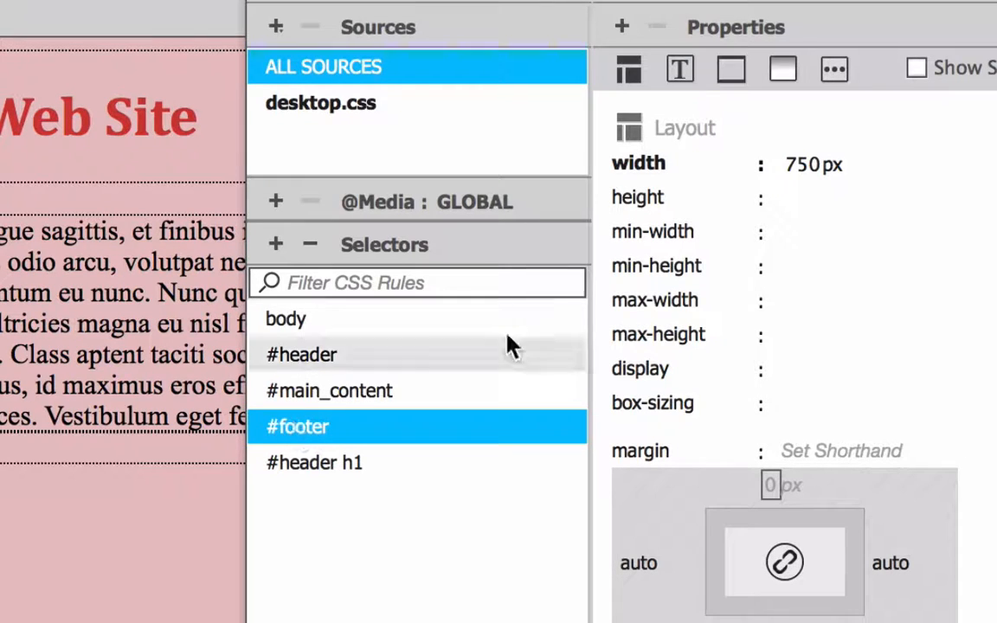
click(769, 487)
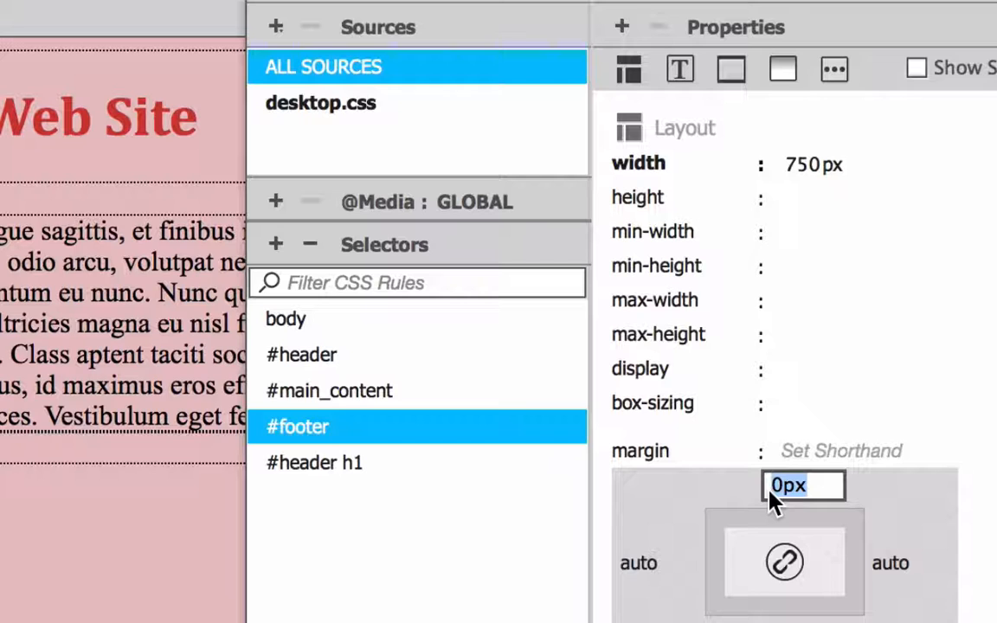
text(20)
key(Tab)
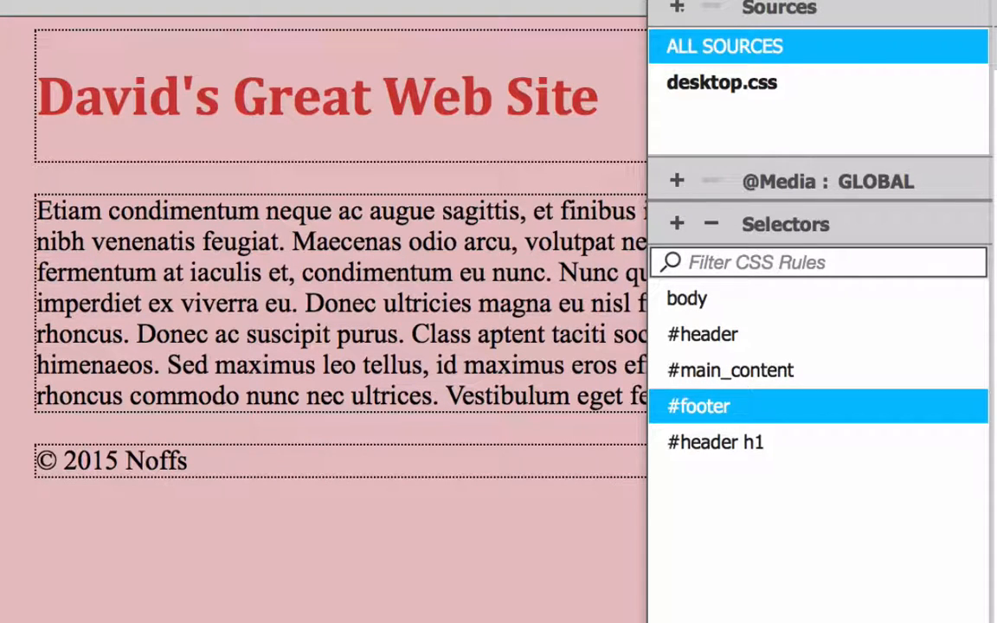
key(F4)
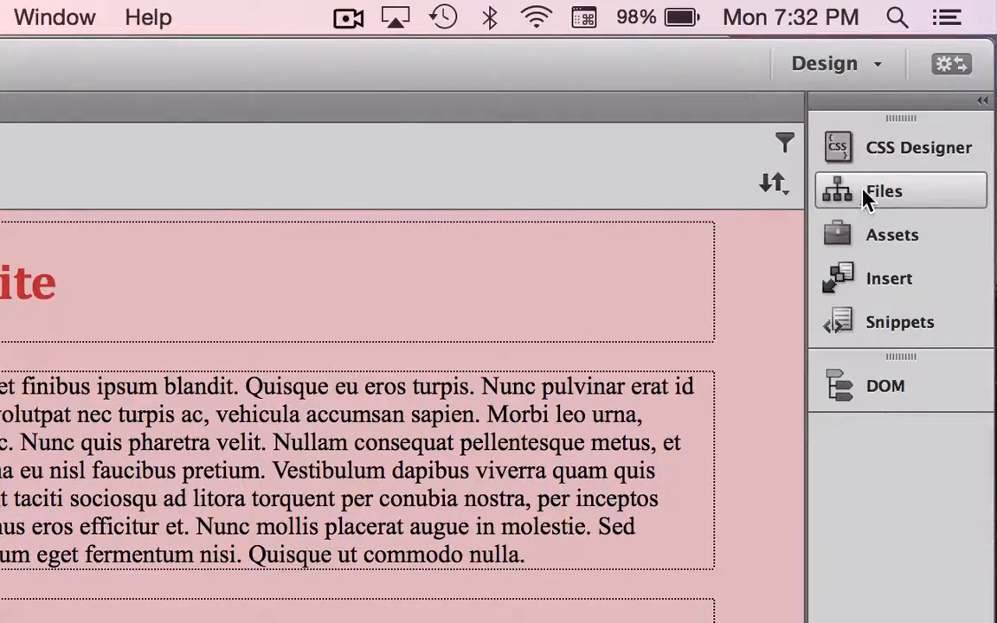
Connect to the remote server and upload the entire Web Design site, saving all modified files first.
click(863, 196)
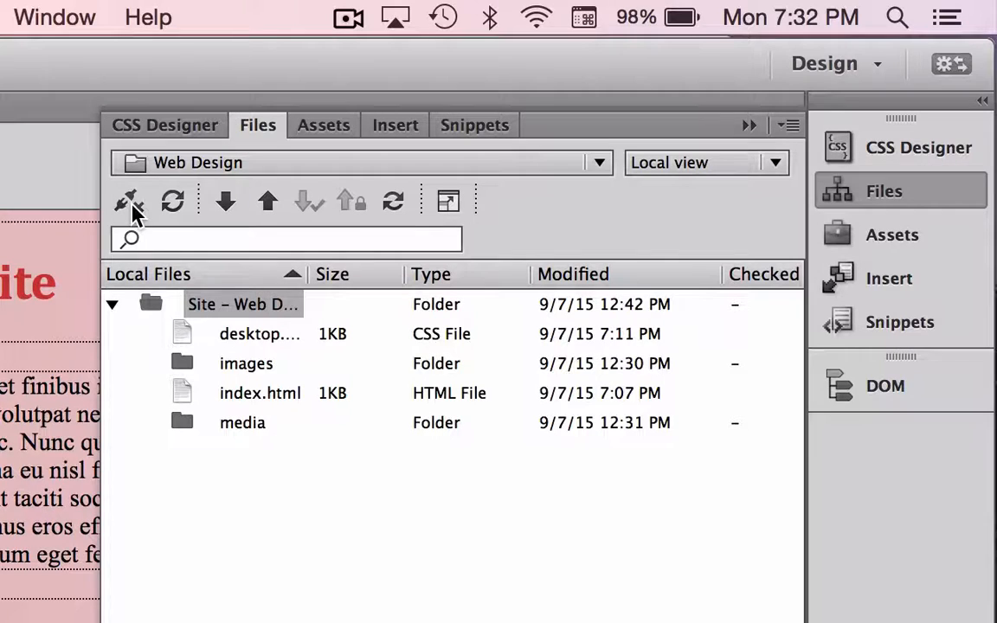
click(132, 206)
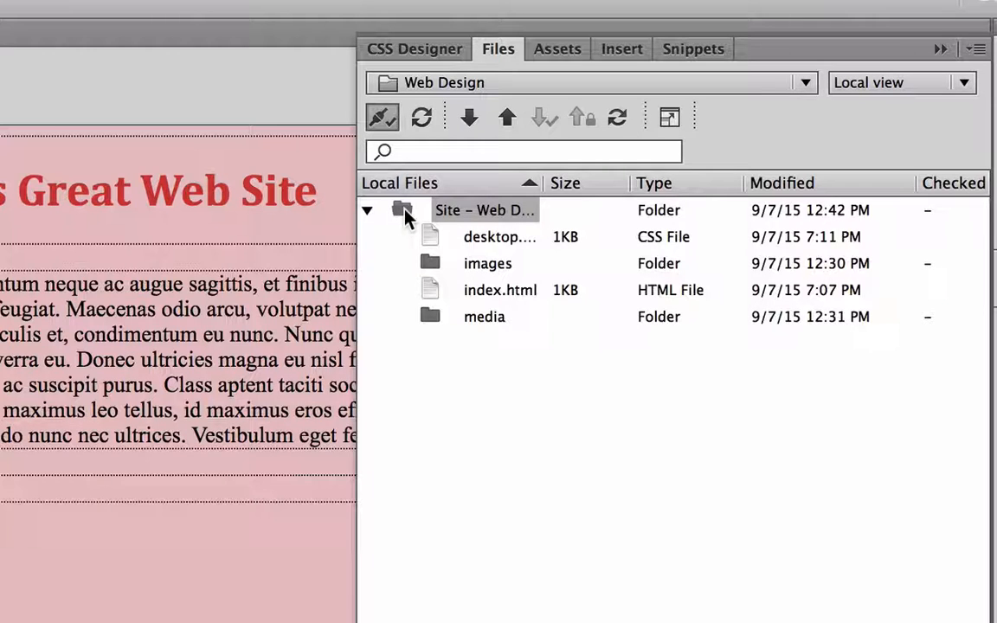
click(507, 121)
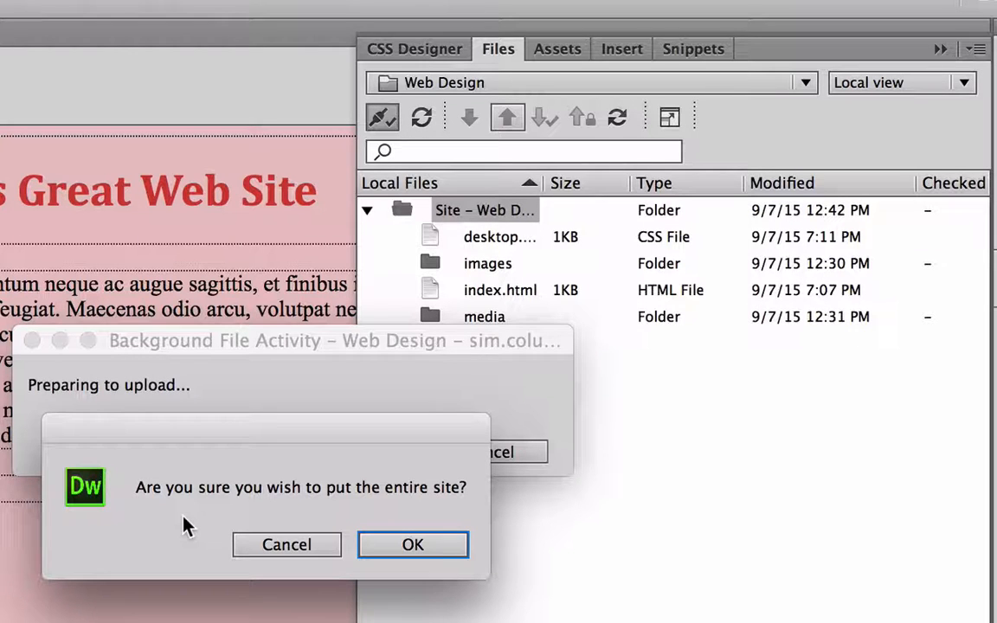
click(412, 556)
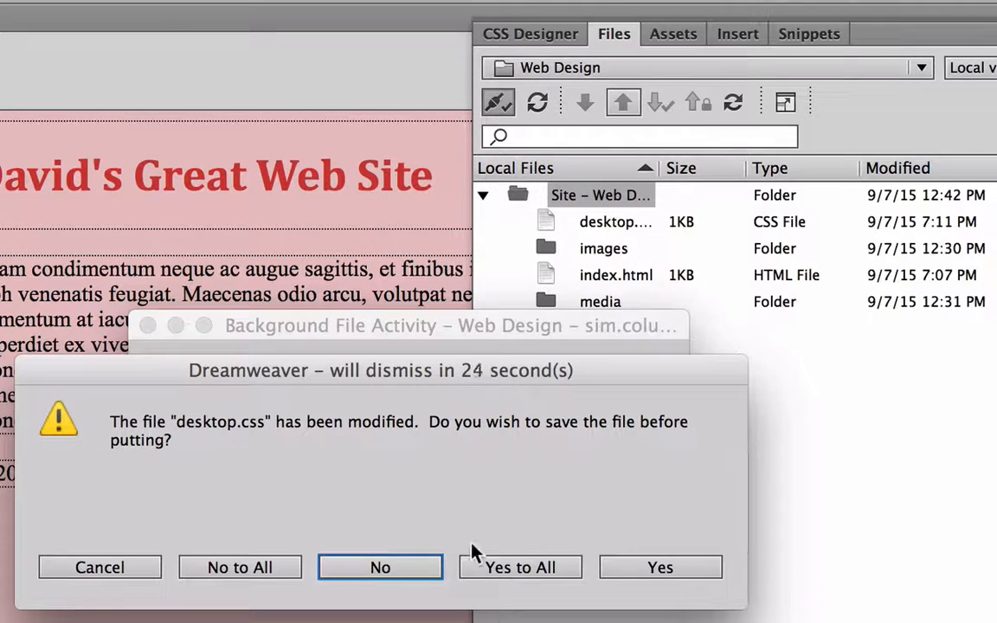
click(522, 569)
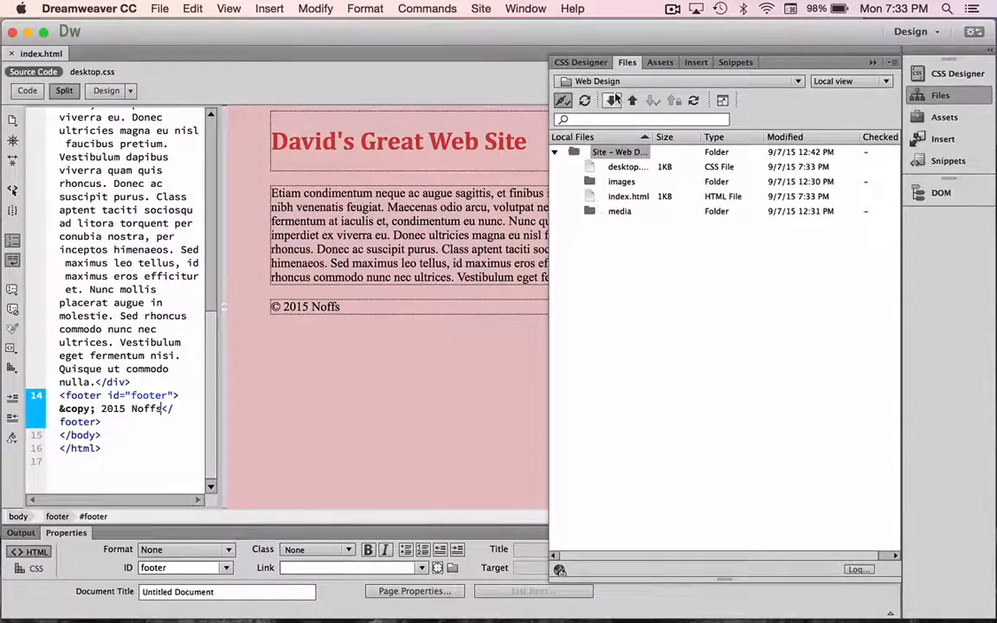
click(629, 64)
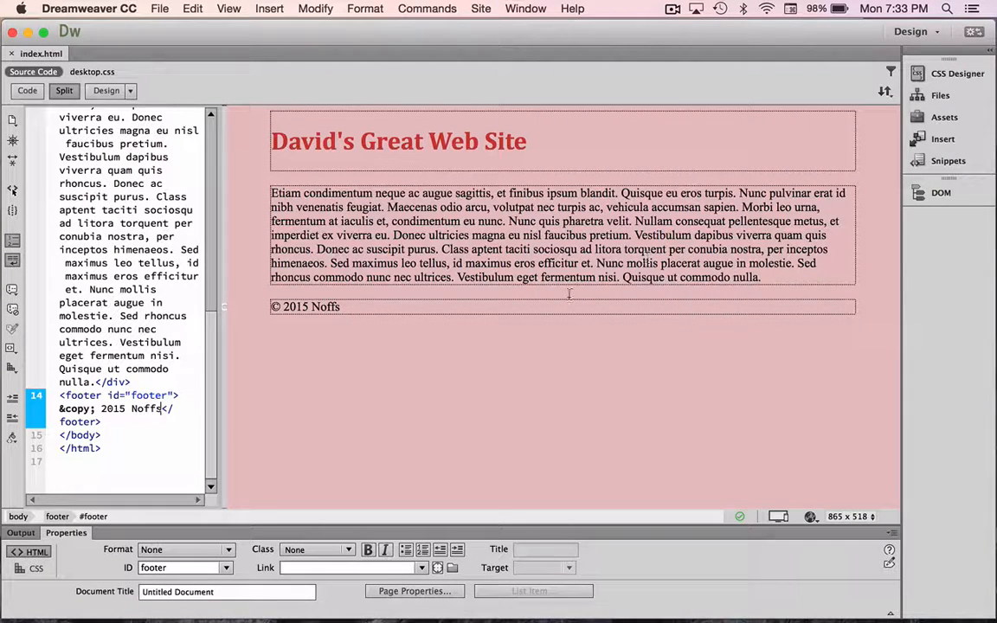
Switch to Safari and load the published site at iam.colum.edu/webdesign/ followed by the site owner's last name.
mouse_move(421, 618)
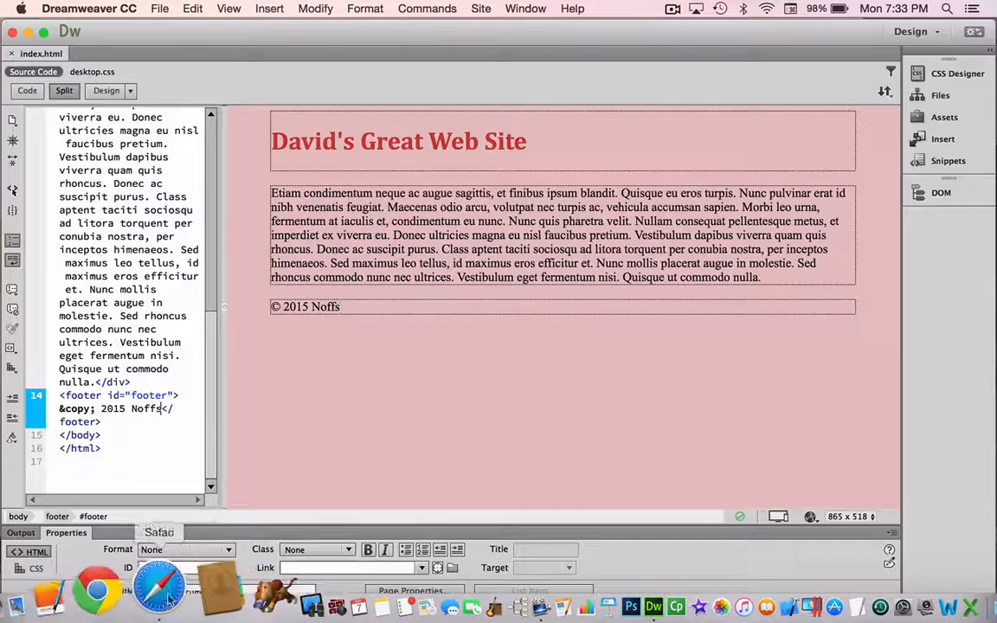
click(152, 601)
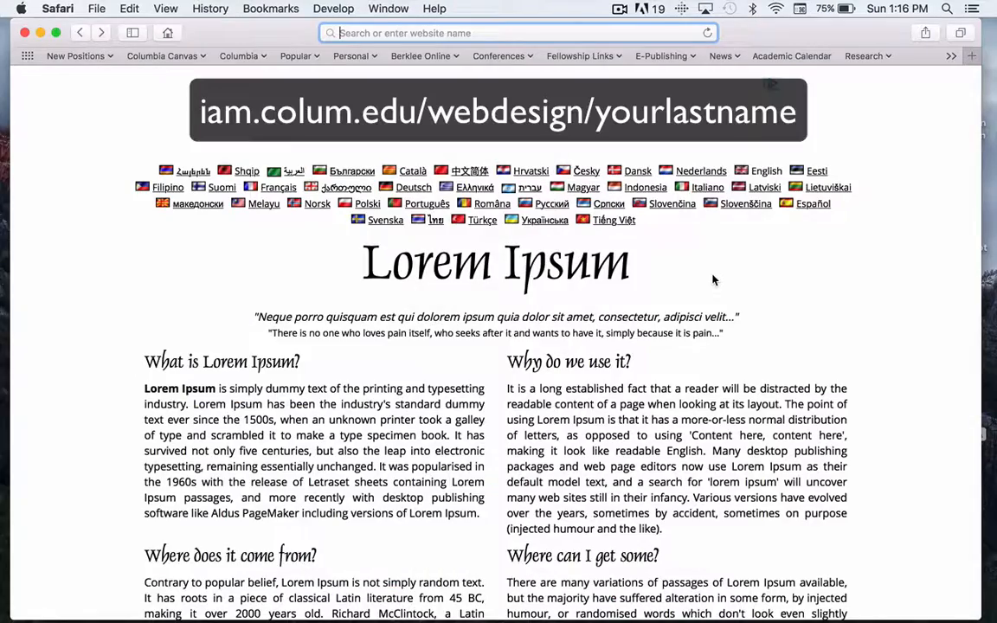
key(super+l)
text(iam.colum)
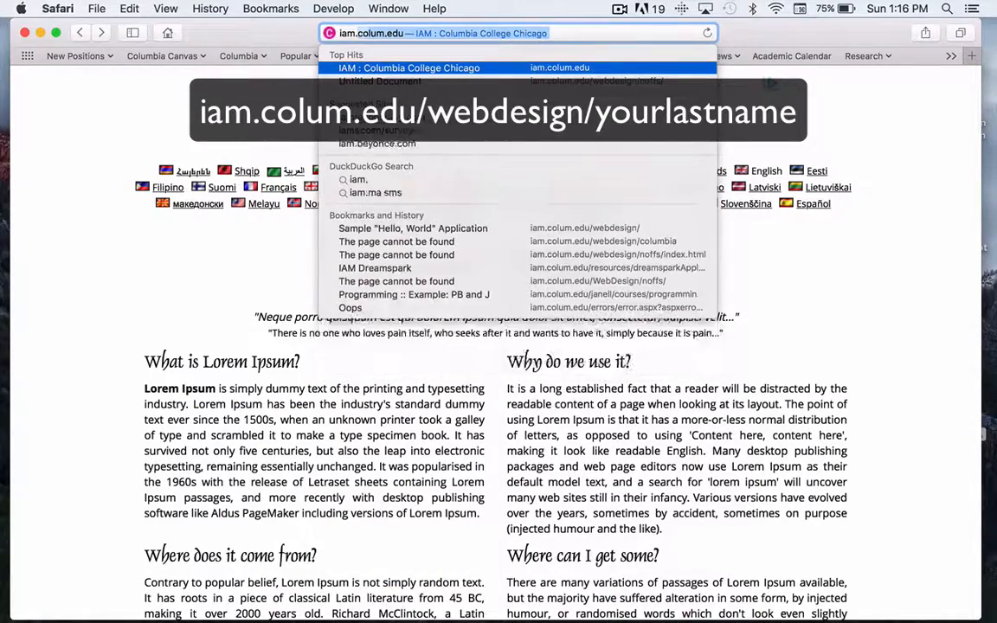
text(.edu)
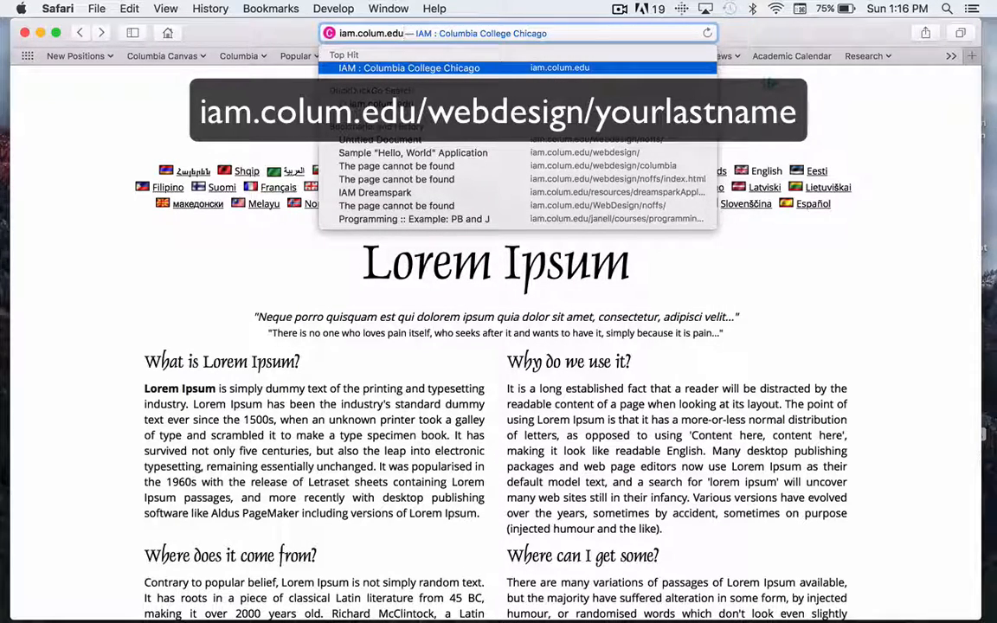
text(/webde)
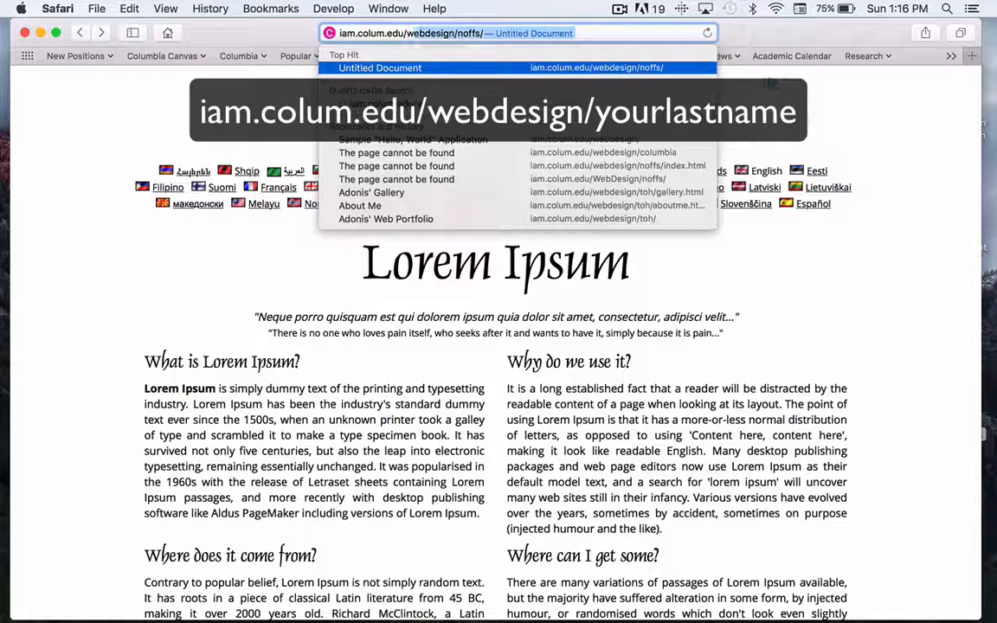
text(sign/)
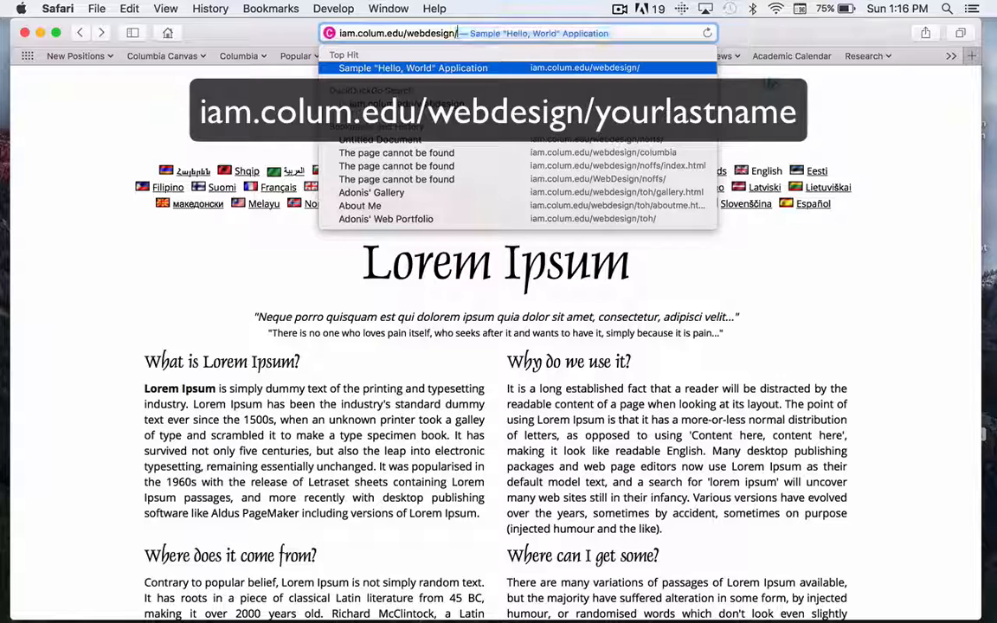
text(noffs/)
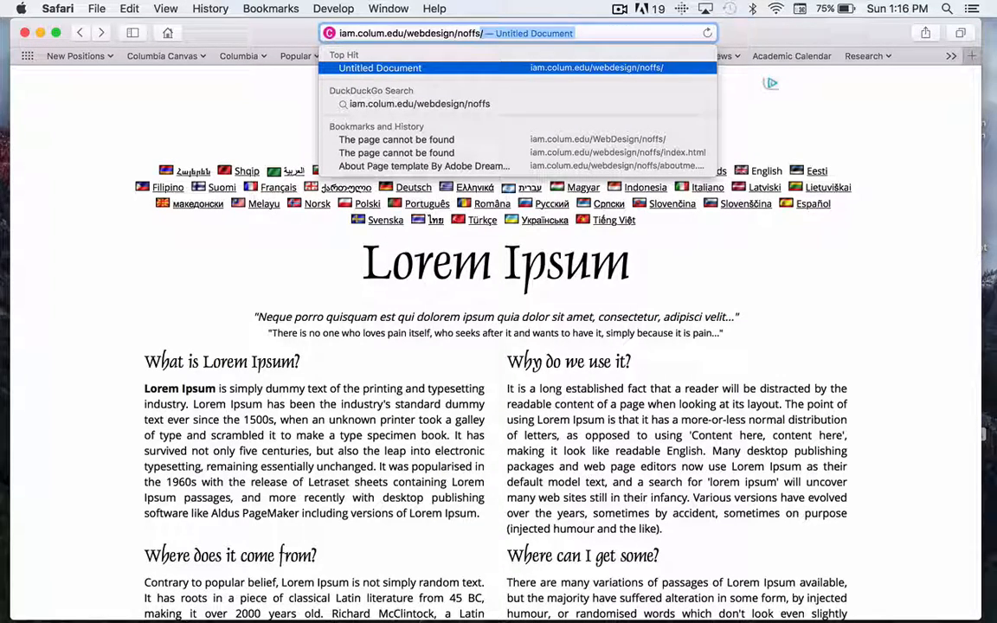
key(Return)
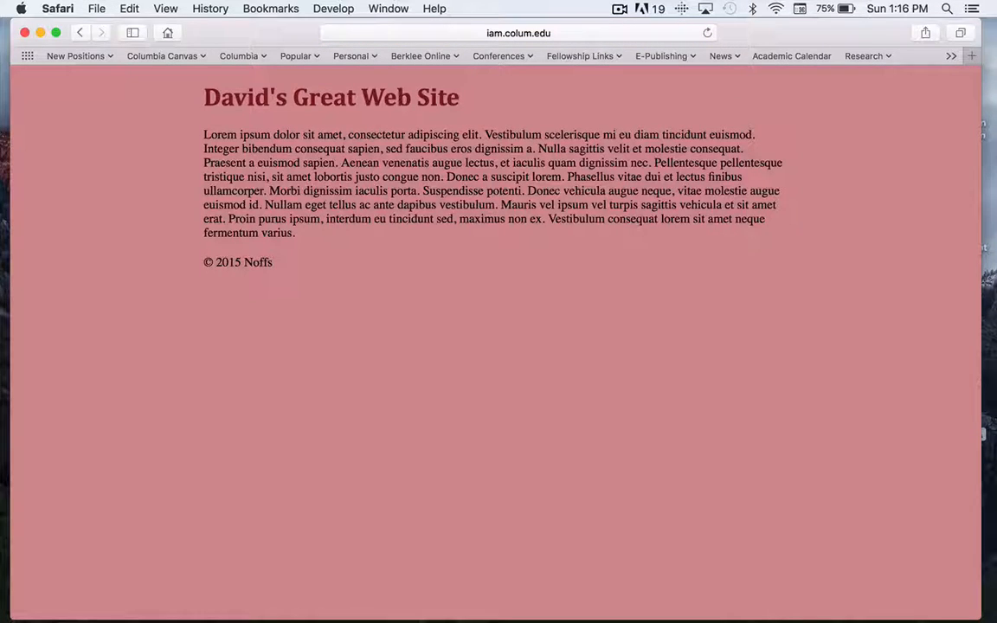